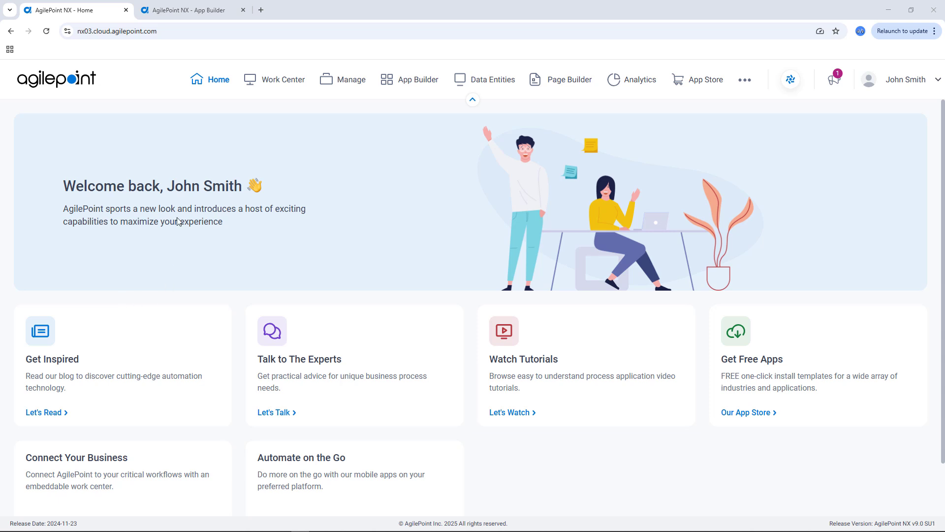
Look over the New Sales Order Demo main flow in App Builder and list the activity library's Amazon SageMaker activities
left_click(182, 10)
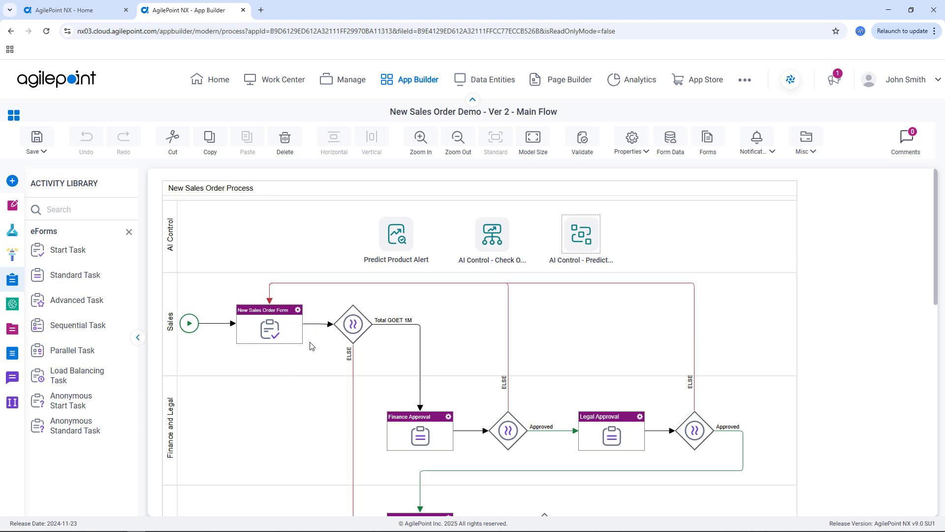
scroll(316, 347, "down", 5)
scroll(344, 344, "down", 3)
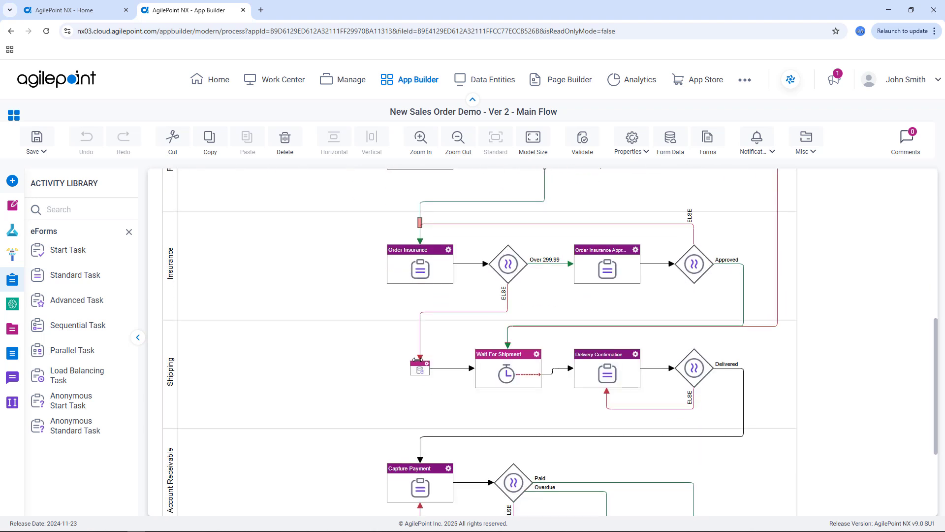
scroll(498, 386, "up", 10)
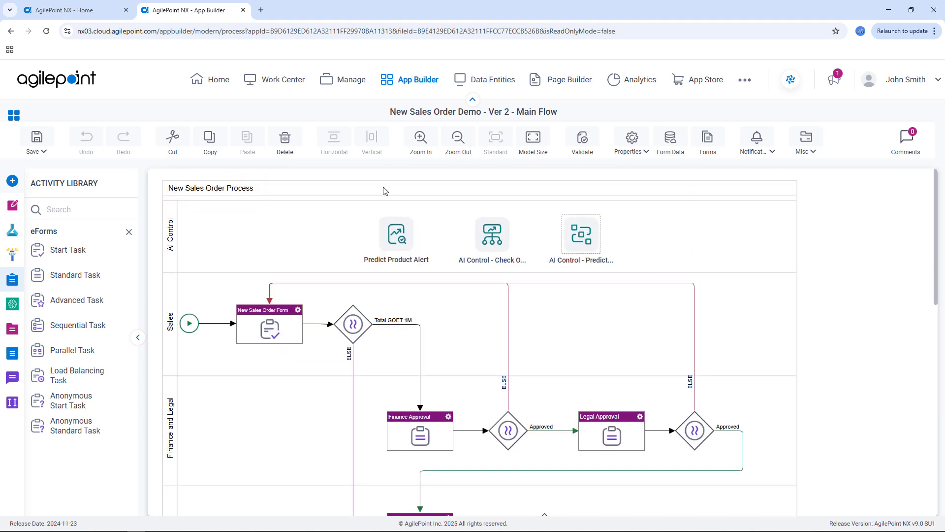
mouse_move(569, 229)
left_click(12, 305)
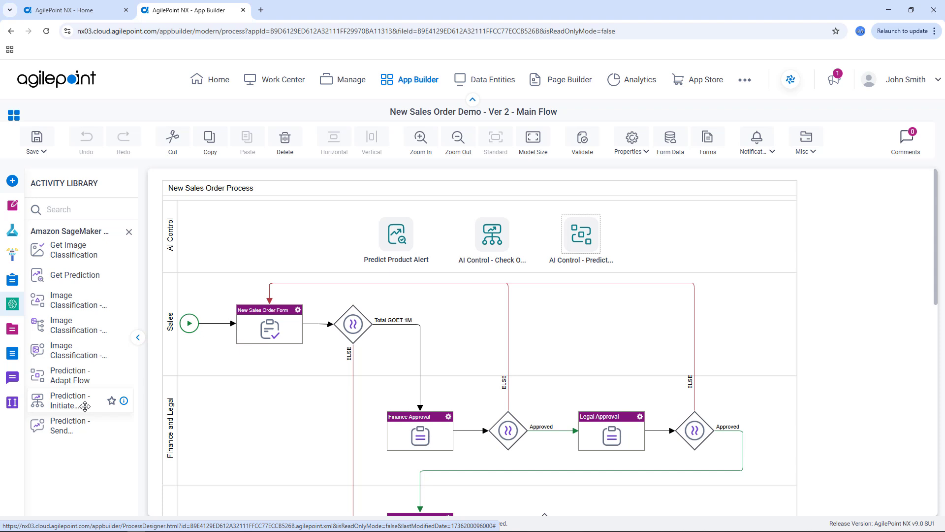
Open the configuration of the AI Control - Predict activity and examine its model's Amazon web service and endpoint options
double_click(585, 237)
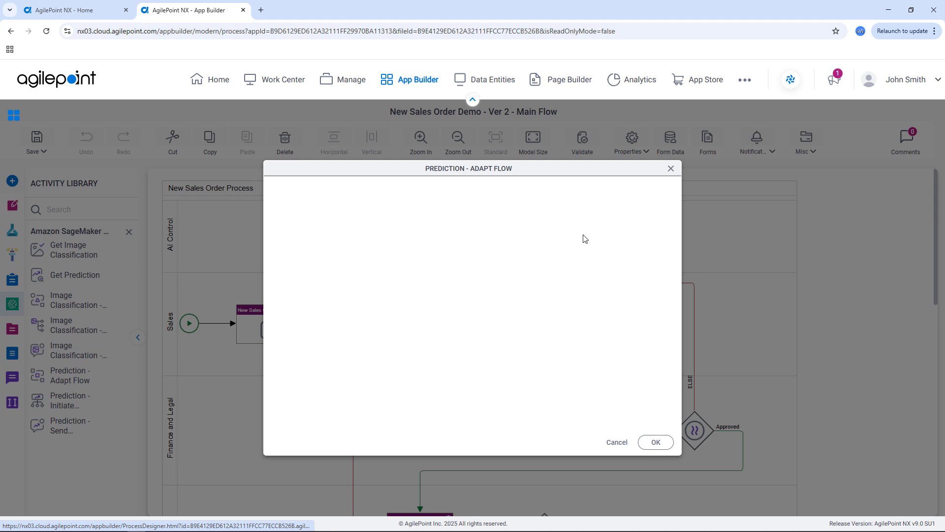
left_click(618, 443)
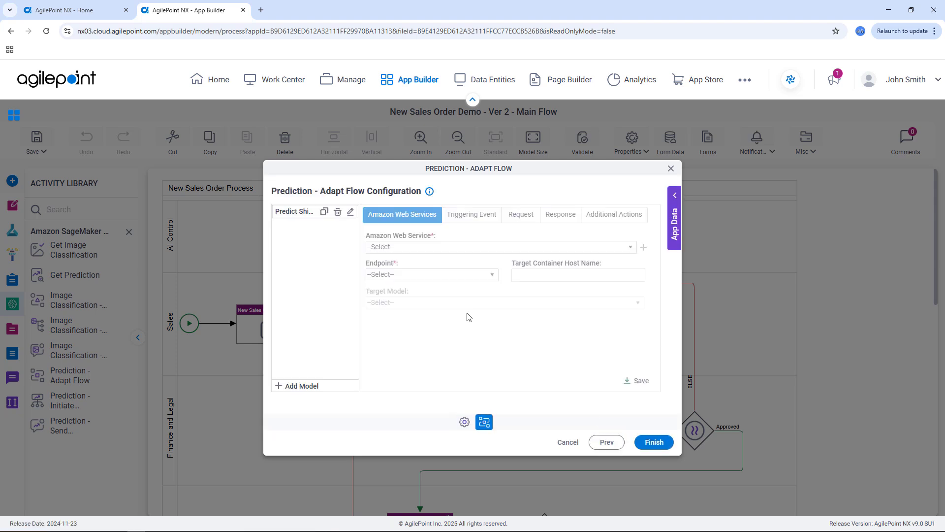
left_click(298, 215)
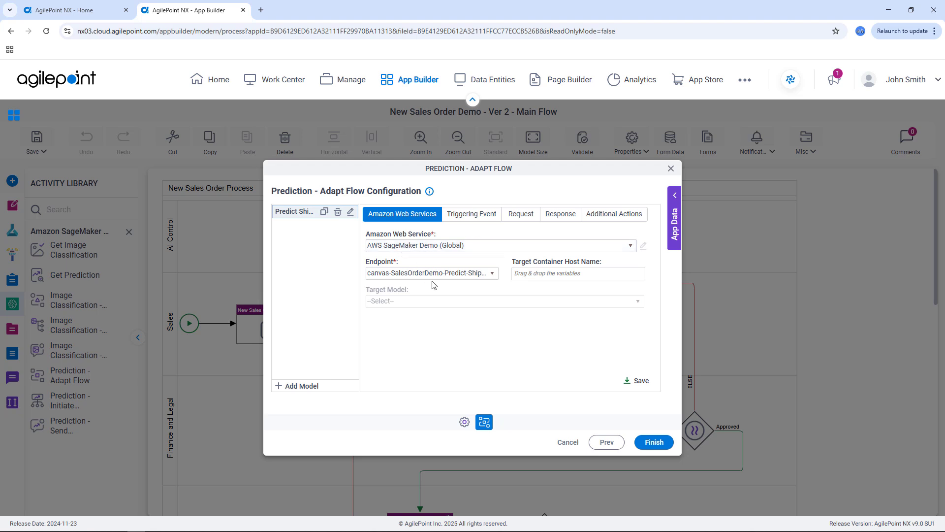
left_click(491, 277)
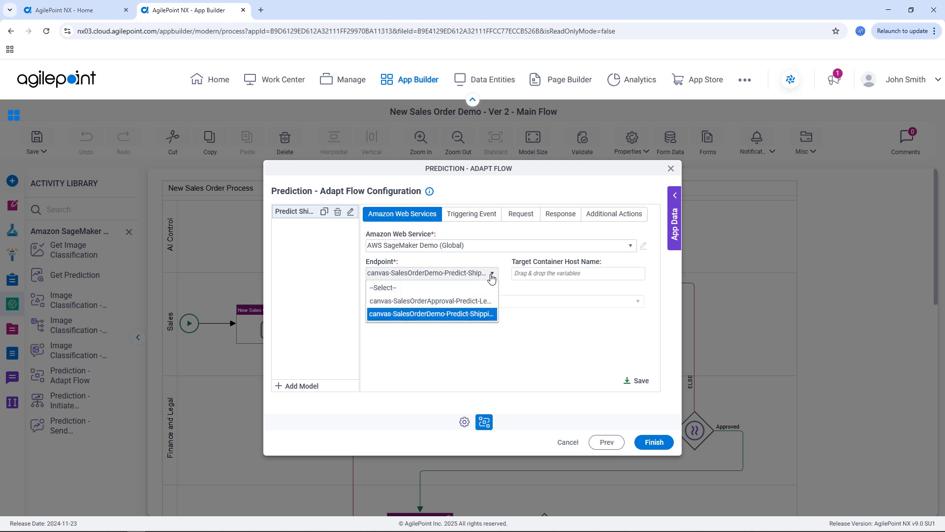
left_click(491, 277)
Choose Wait For Shipment as the model's triggering activity, and check the available events and the trigger condition rules
left_click(475, 216)
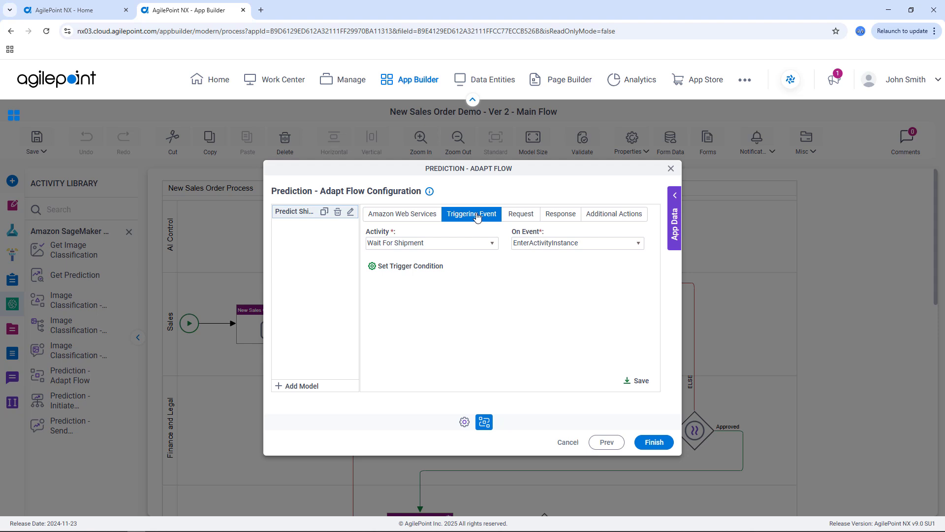
left_click(480, 248)
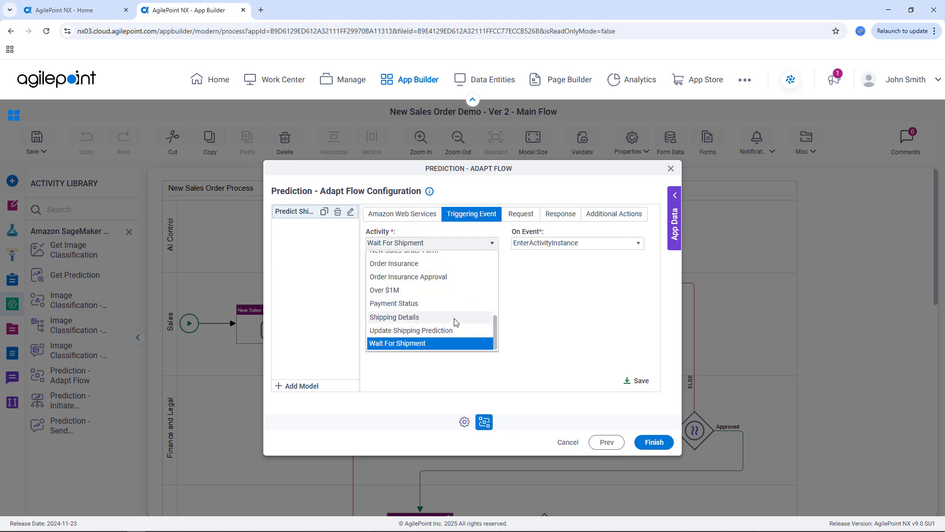
left_click(435, 343)
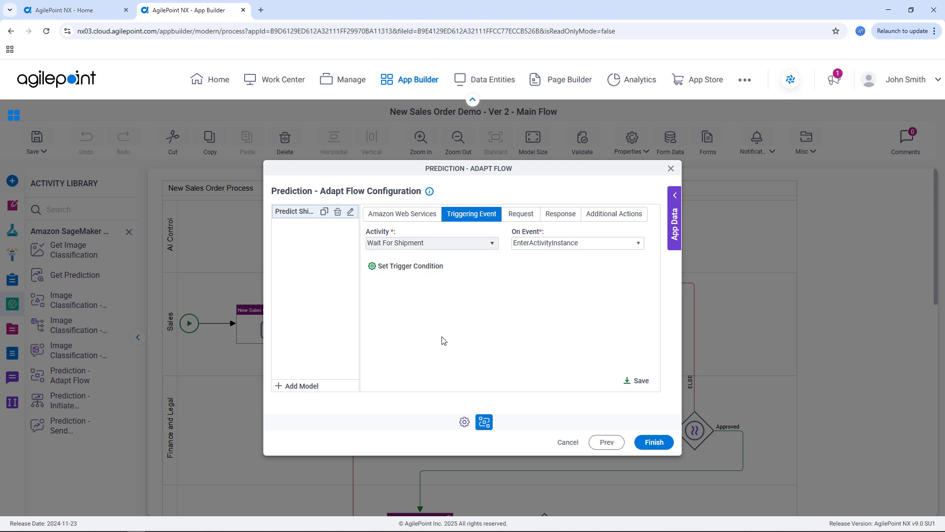
left_click(533, 249)
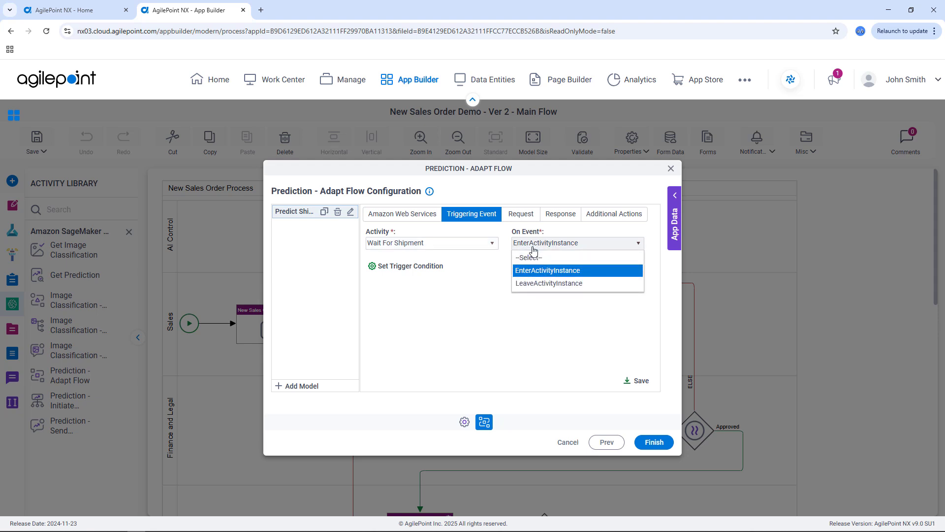
left_click(473, 292)
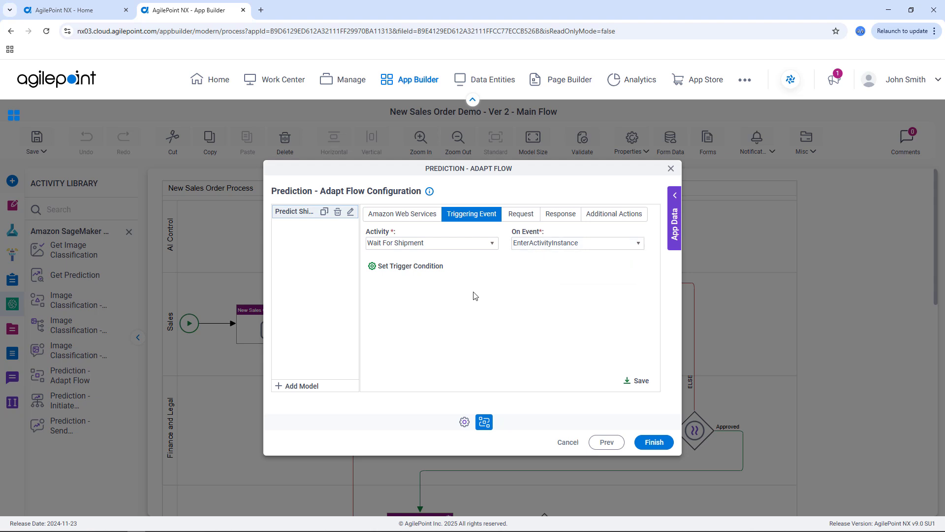
left_click(411, 270)
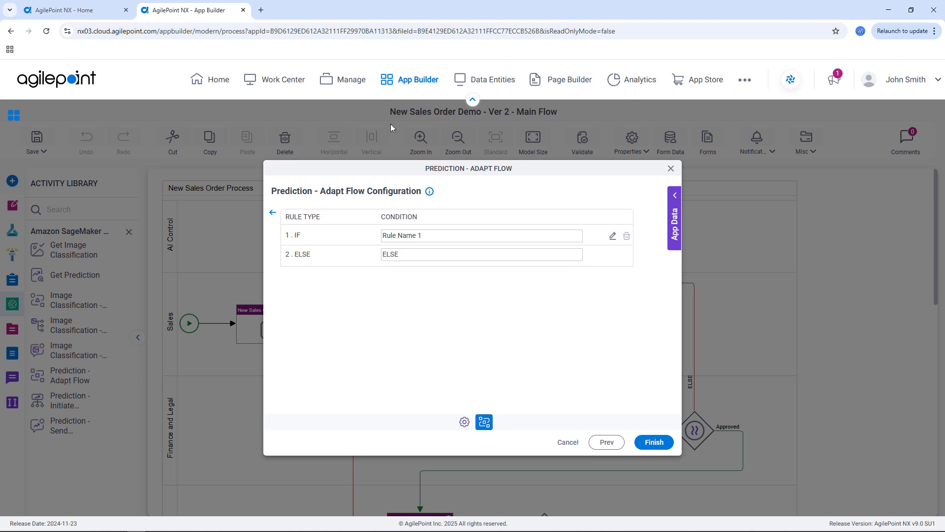
left_click(272, 214)
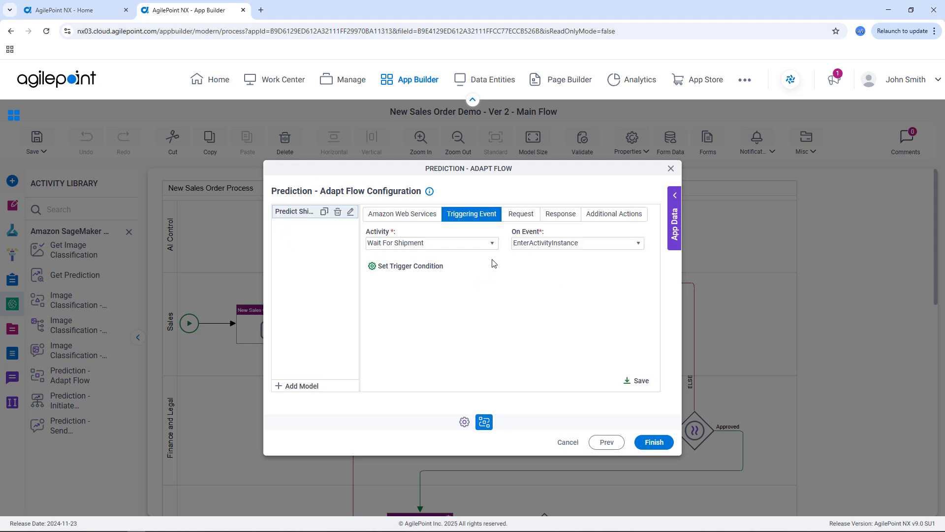
Review the prediction model's request mapping of column names to values and the available app data
left_click(512, 216)
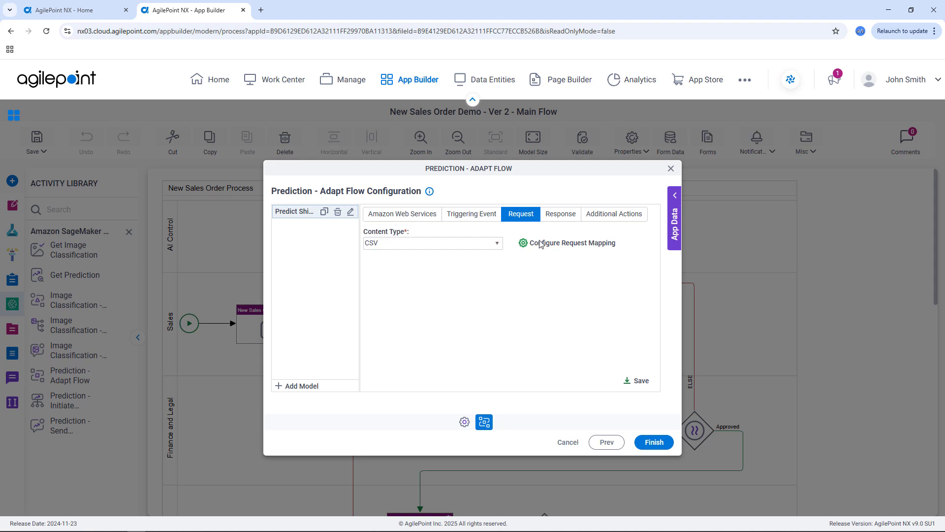
left_click(525, 243)
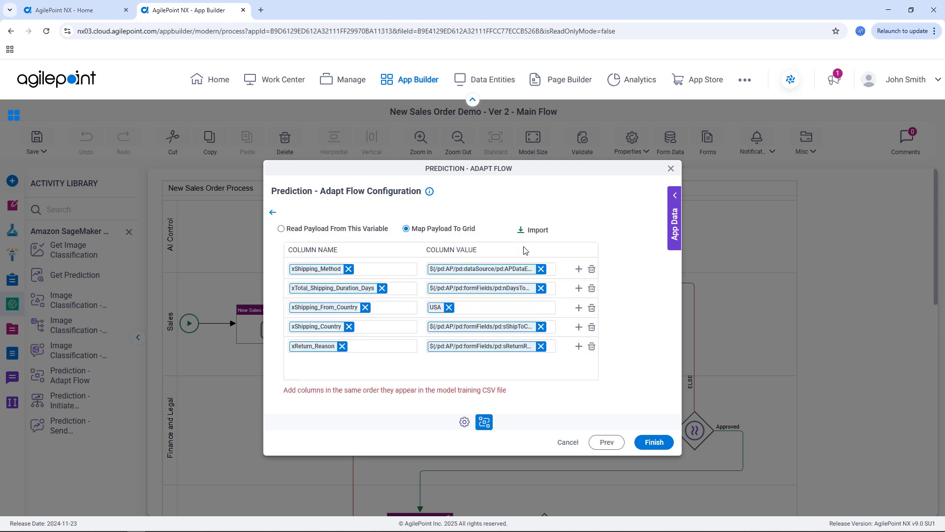
left_click(676, 197)
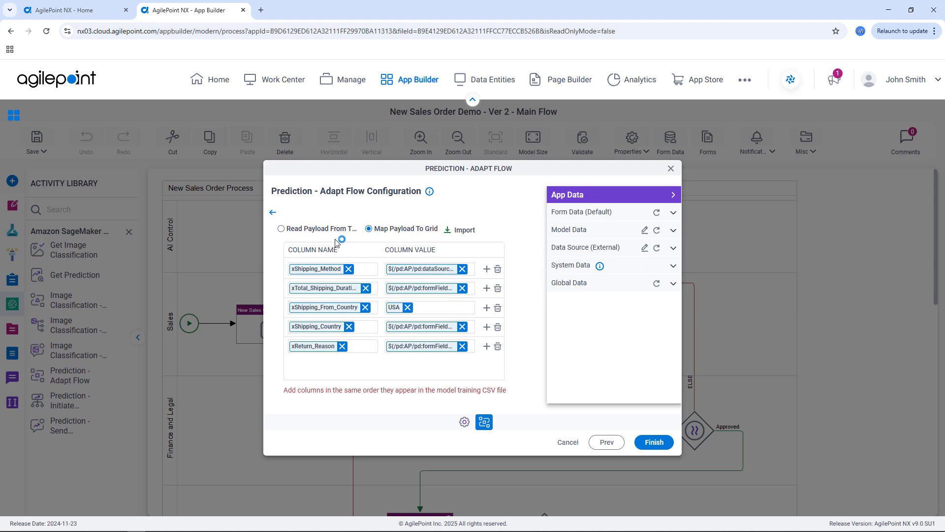
left_click(272, 215)
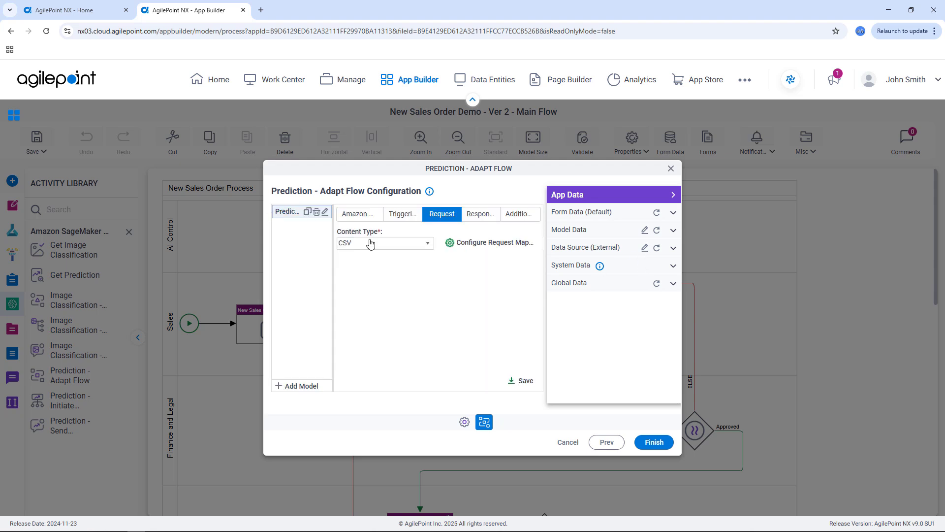
Examine how the SageMaker prediction response is mapped to the app schema
left_click(475, 220)
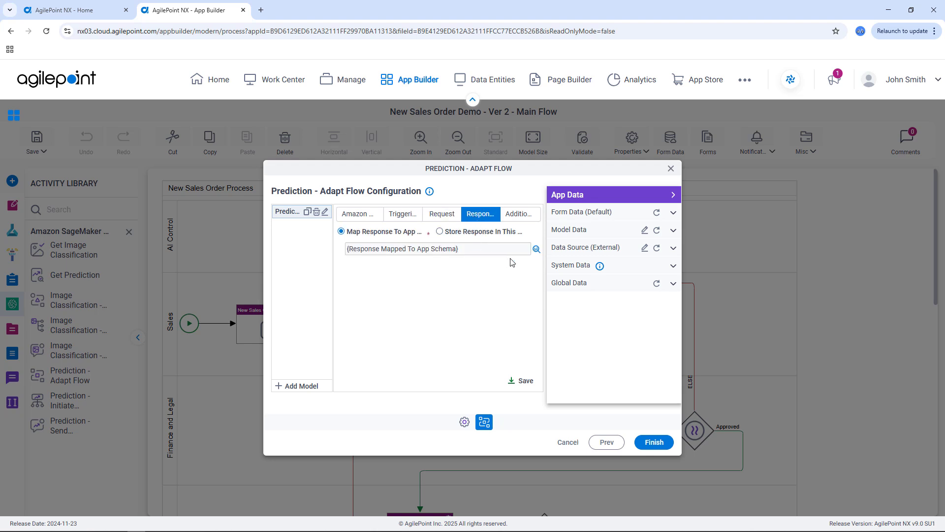
left_click(536, 250)
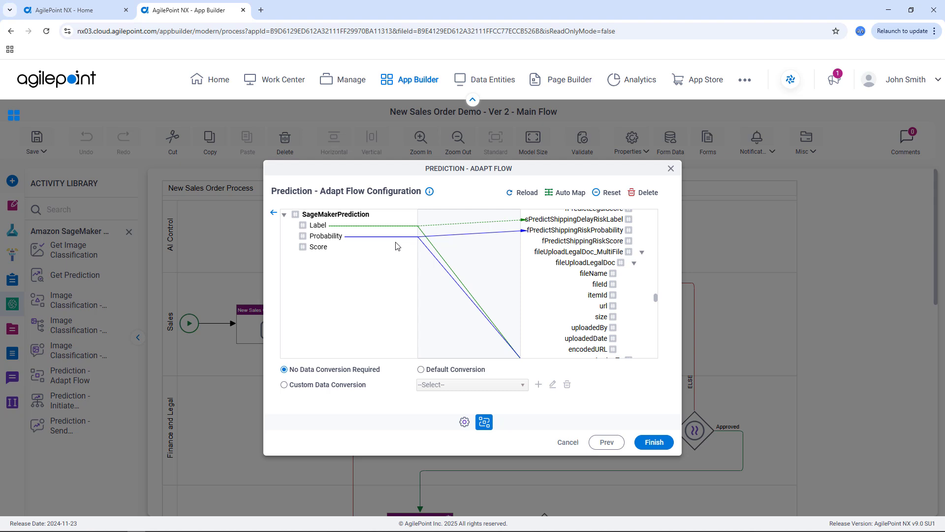
left_click(274, 214)
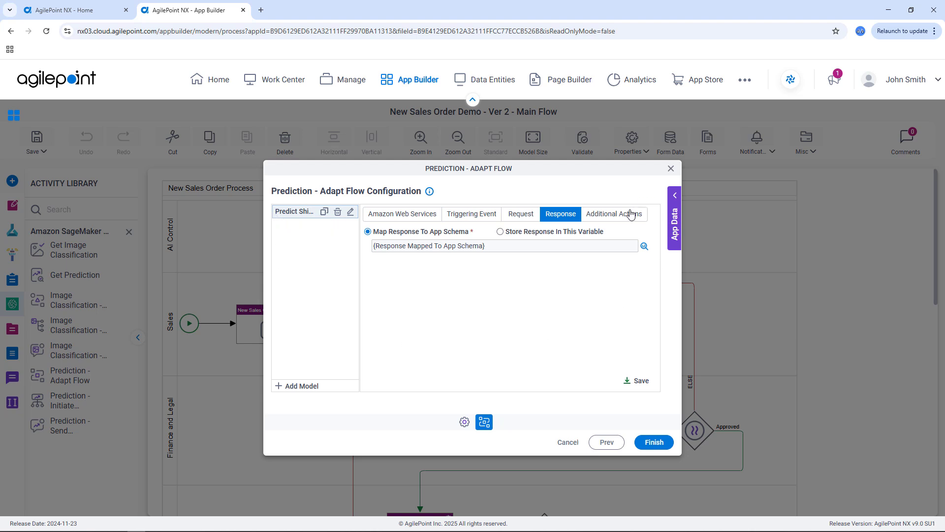
In the action trigger condition of the additional actions, choose Shipping Details as the Adapt Flow rule's change-flow target
left_click(612, 217)
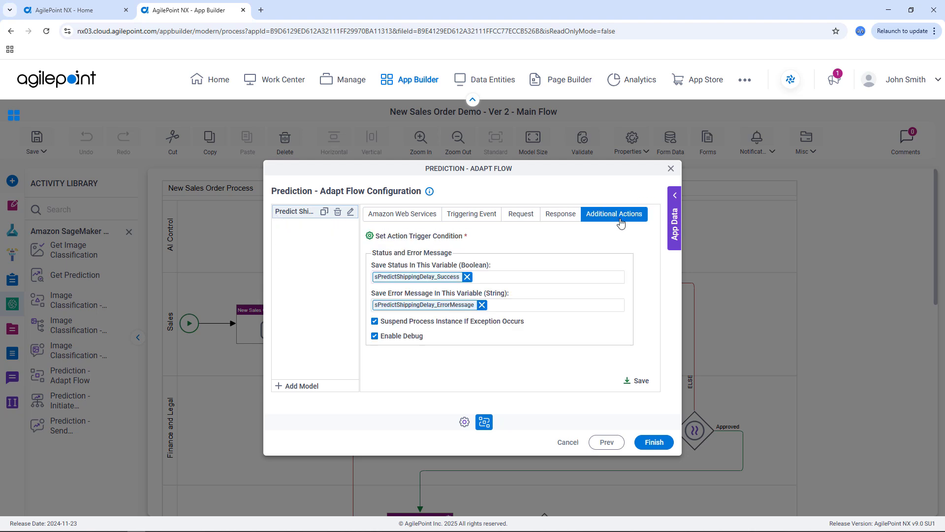
left_click(433, 240)
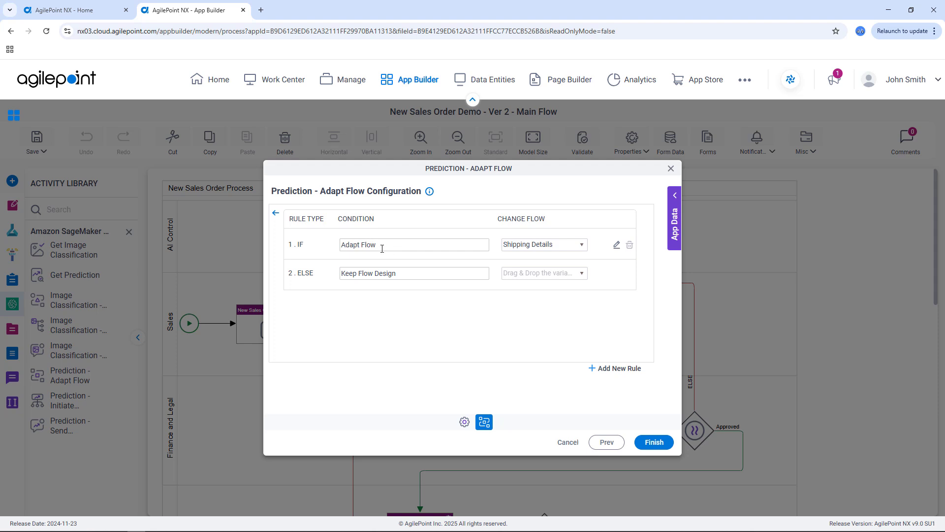
left_click(583, 247)
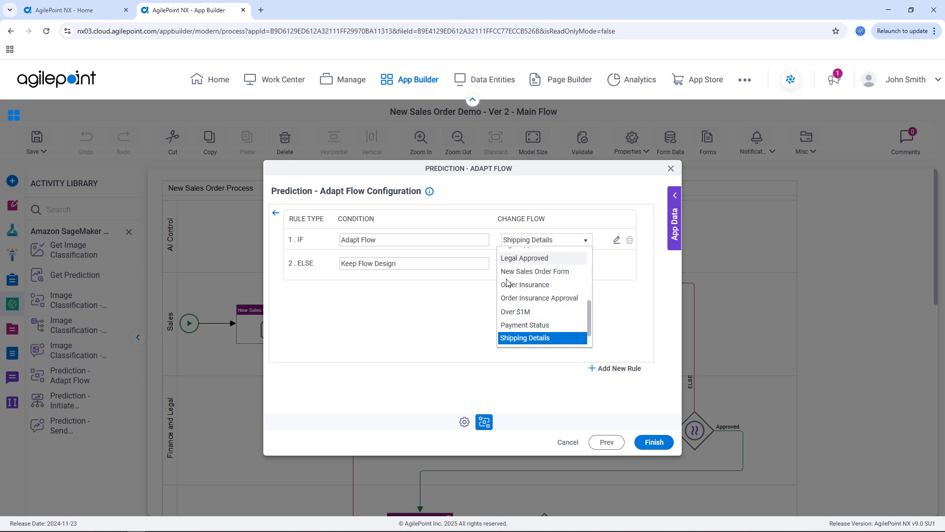
left_click(540, 339)
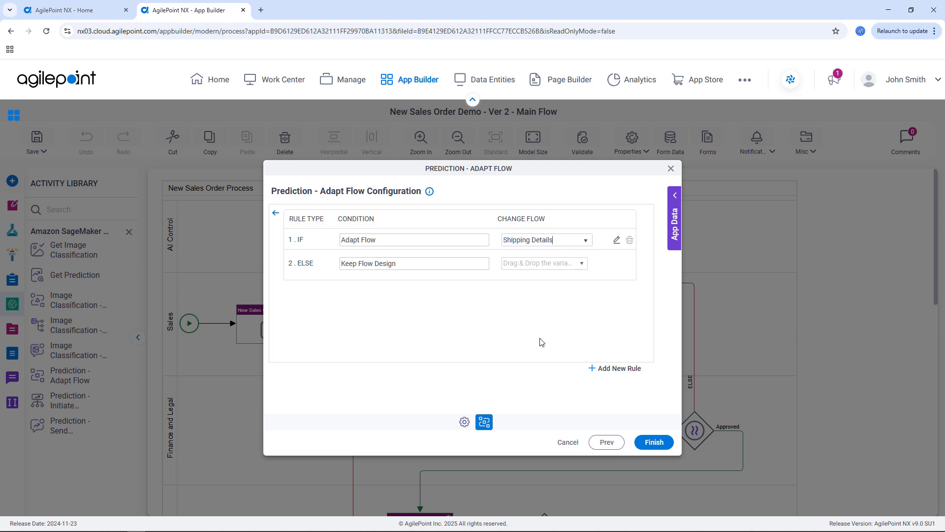
Review the Adapt Flow rule's conditions, return to the additional actions and finish the Adapt Flow configuration
left_click(617, 243)
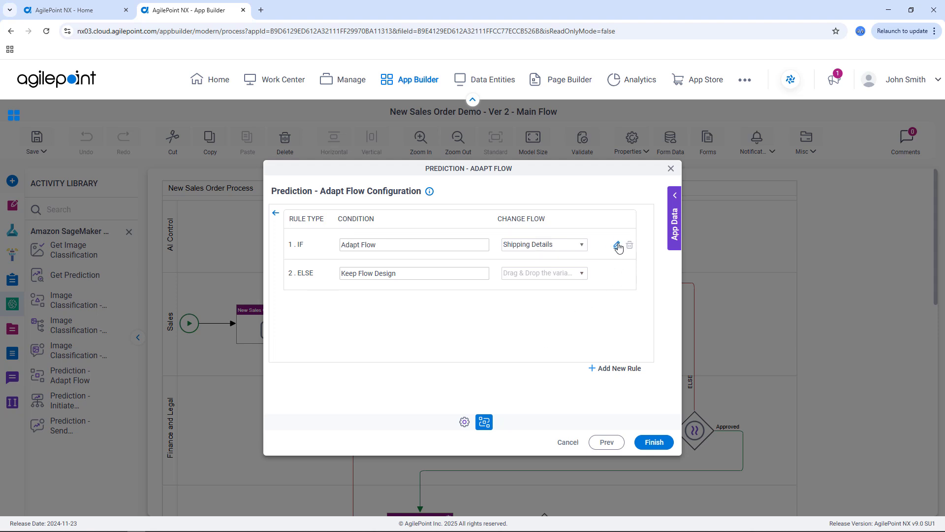
left_click(618, 246)
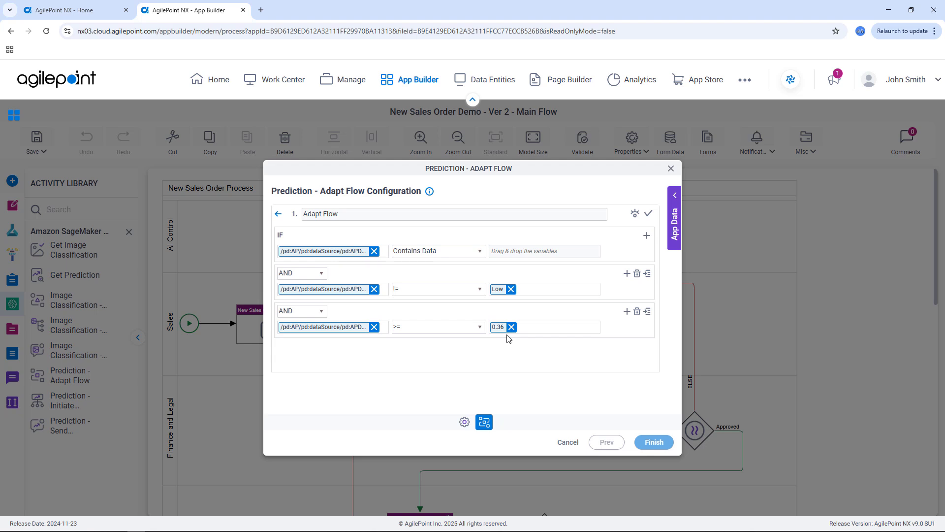
left_click(278, 214)
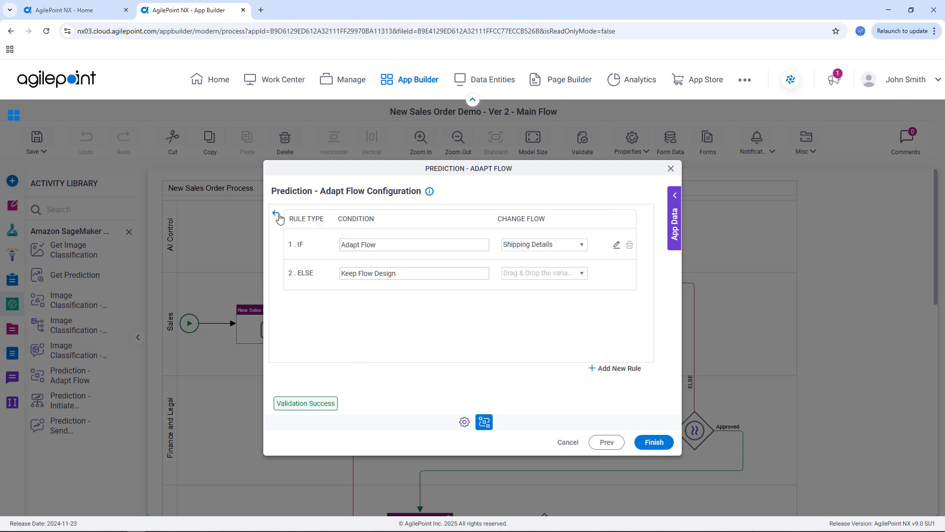
left_click(277, 215)
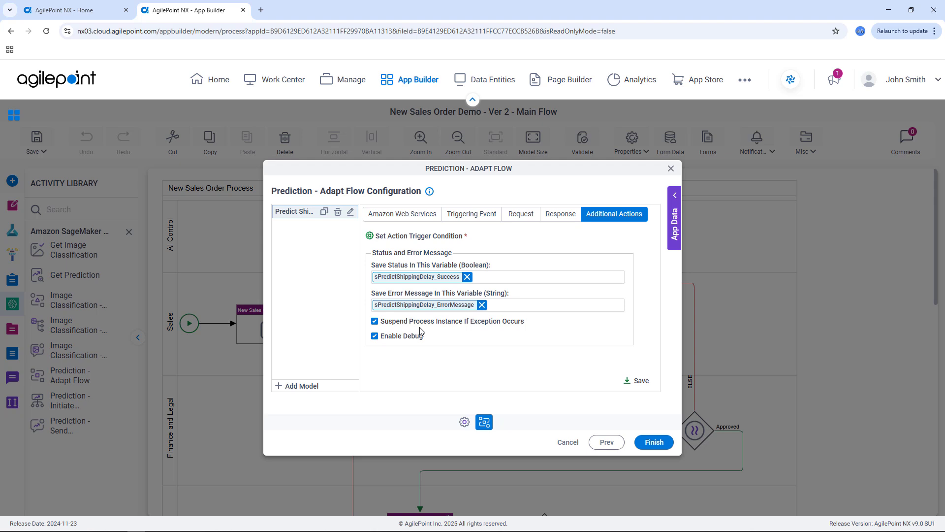
left_click(654, 442)
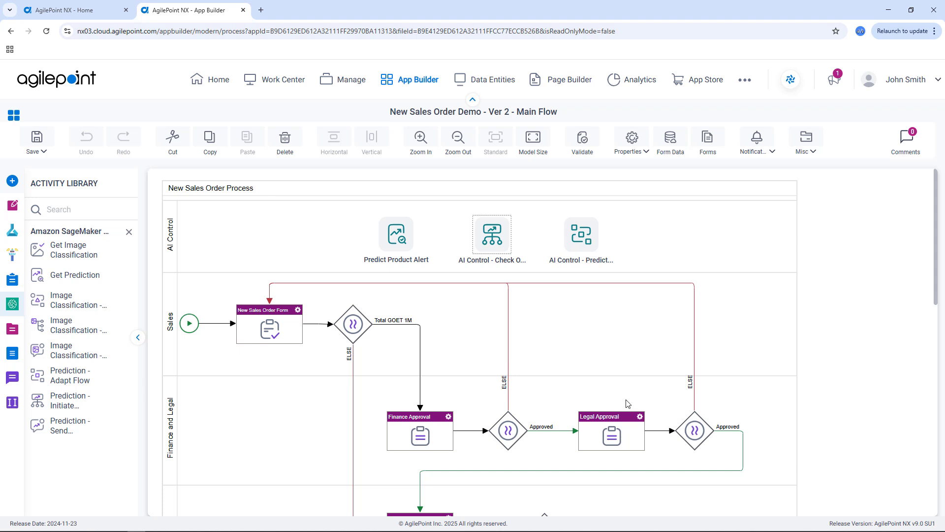
Inspect the AI Control - Check Order Validity activity's model, subprocess and Start Subprocess options, and close its configuration without saving
double_click(492, 247)
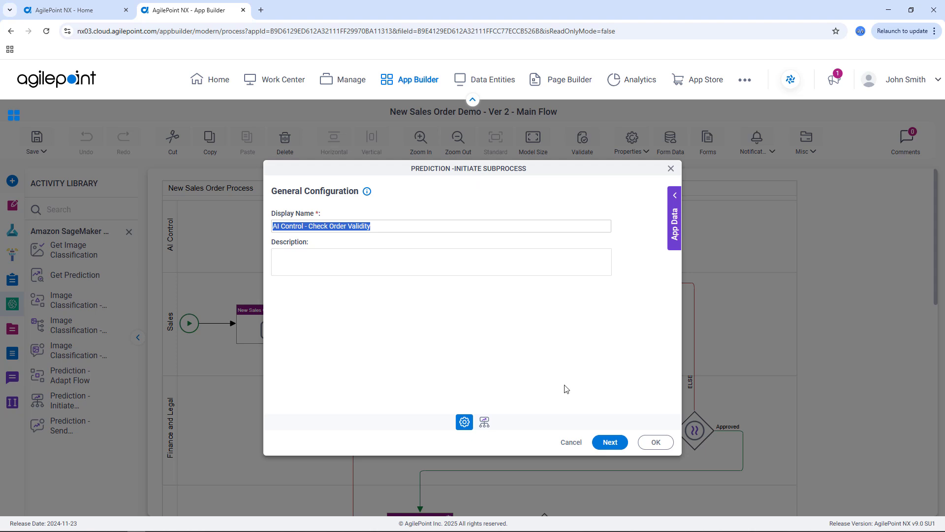
left_click(609, 442)
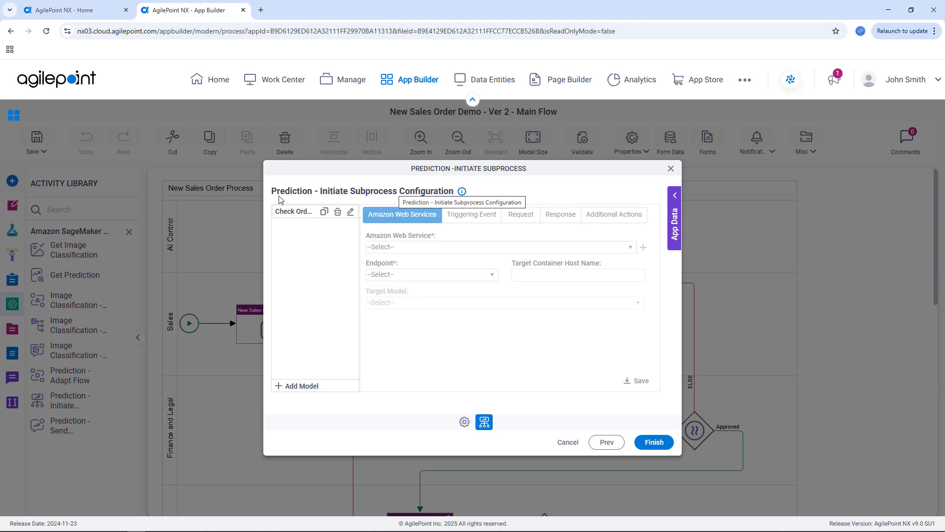
left_click(298, 213)
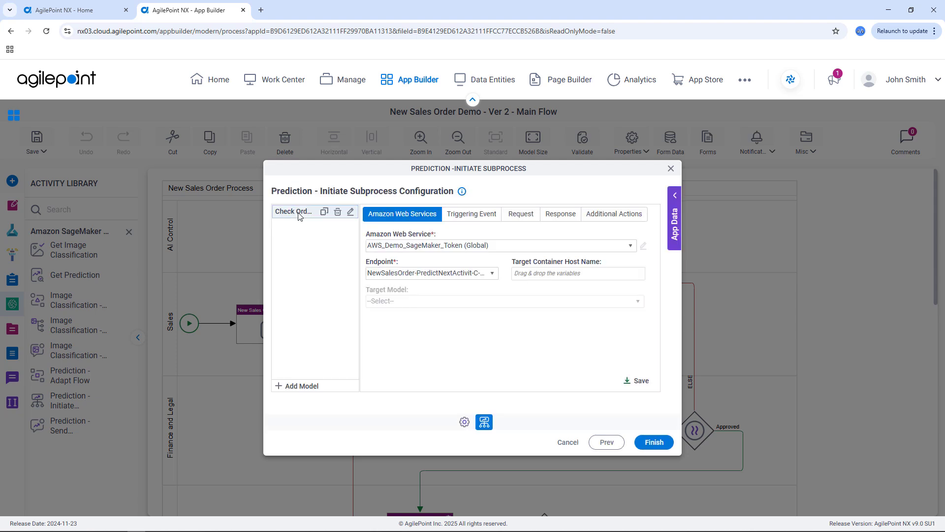
left_click(631, 217)
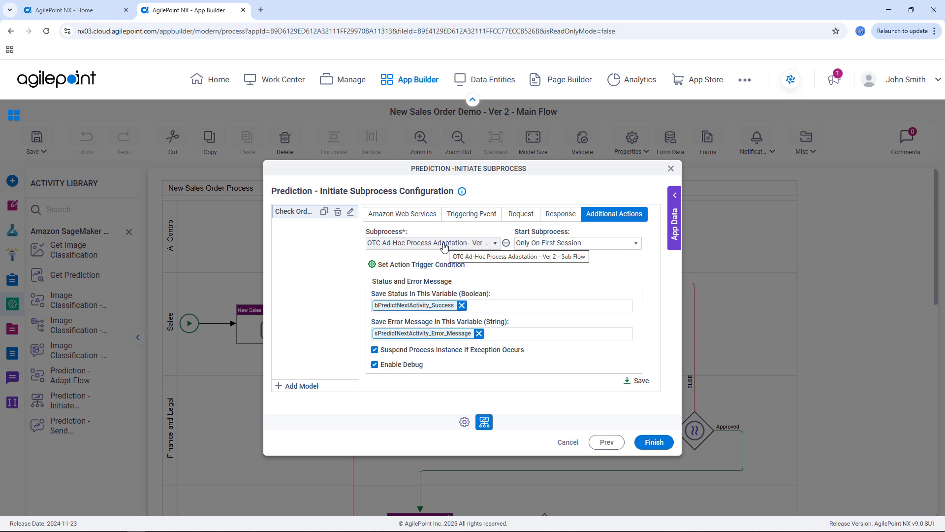
left_click(591, 246)
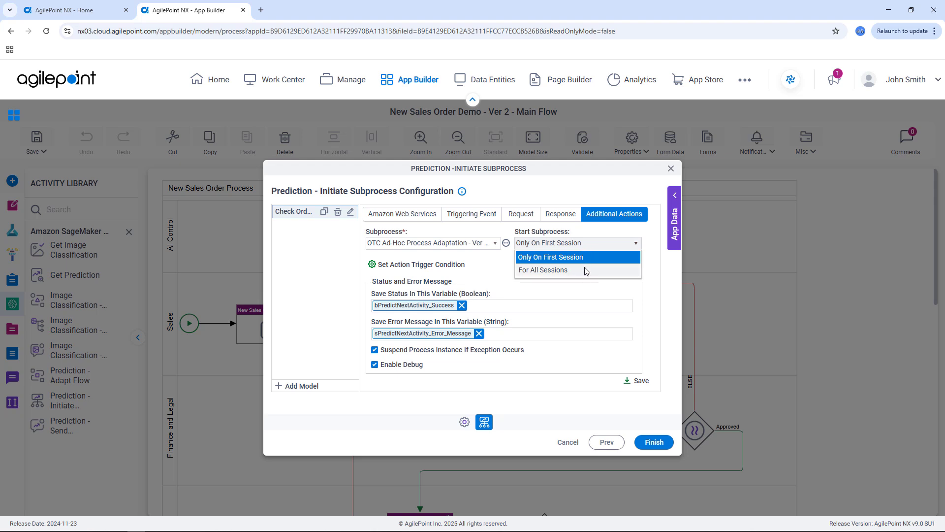
left_click(551, 194)
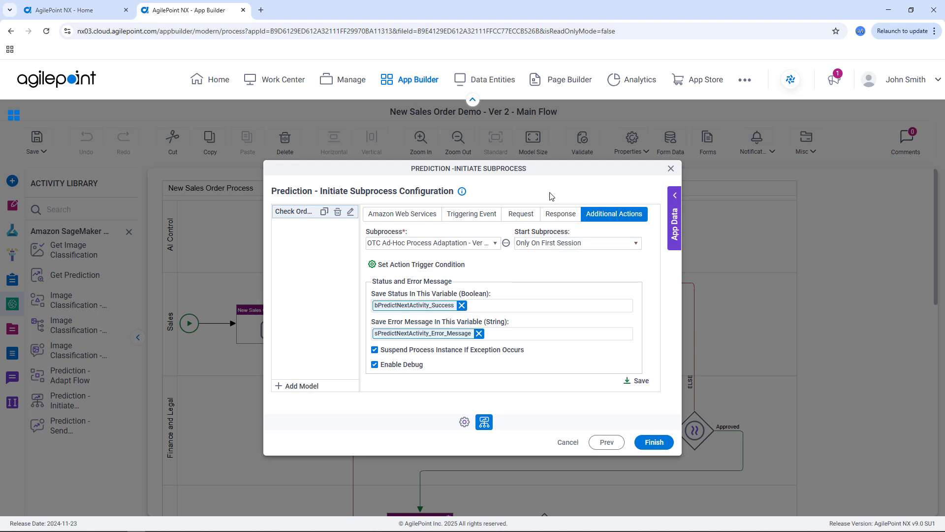
left_click(671, 169)
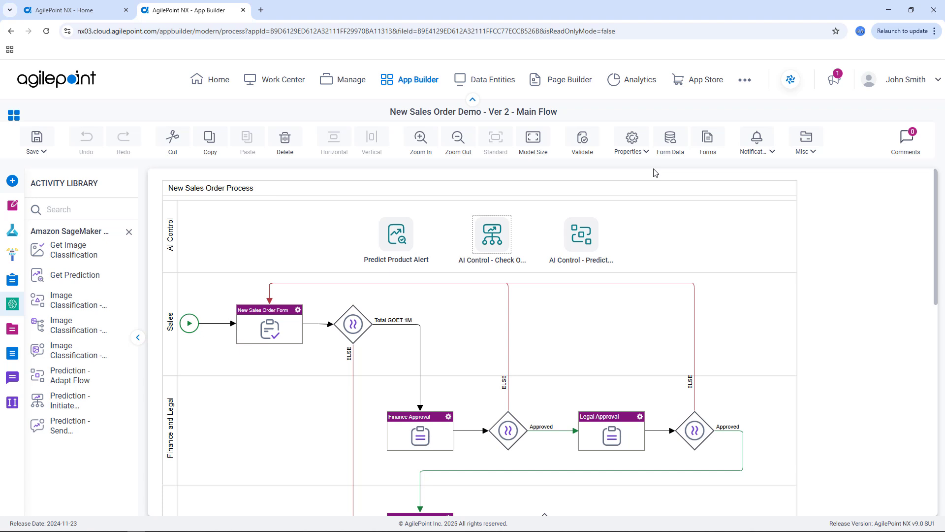
List the MS Azure Machine Learning activities in the activity library
mouse_move(381, 252)
left_click(12, 230)
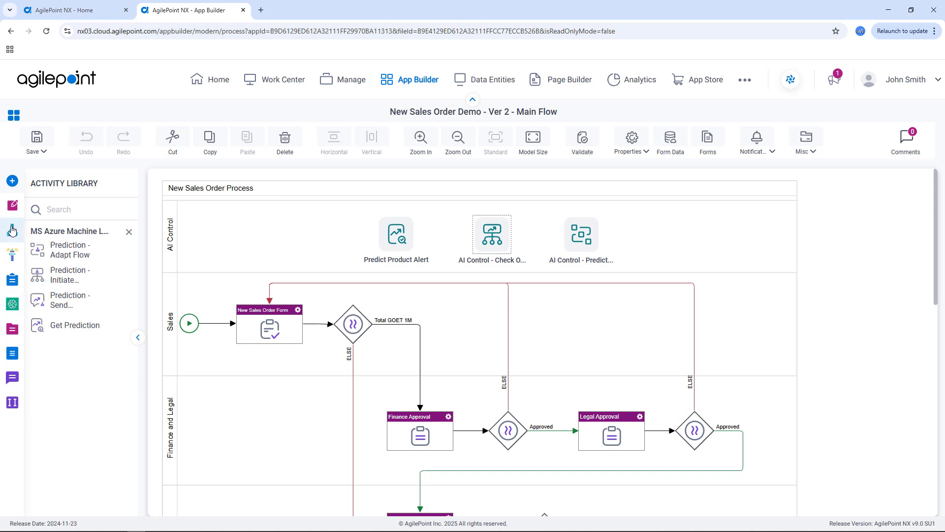